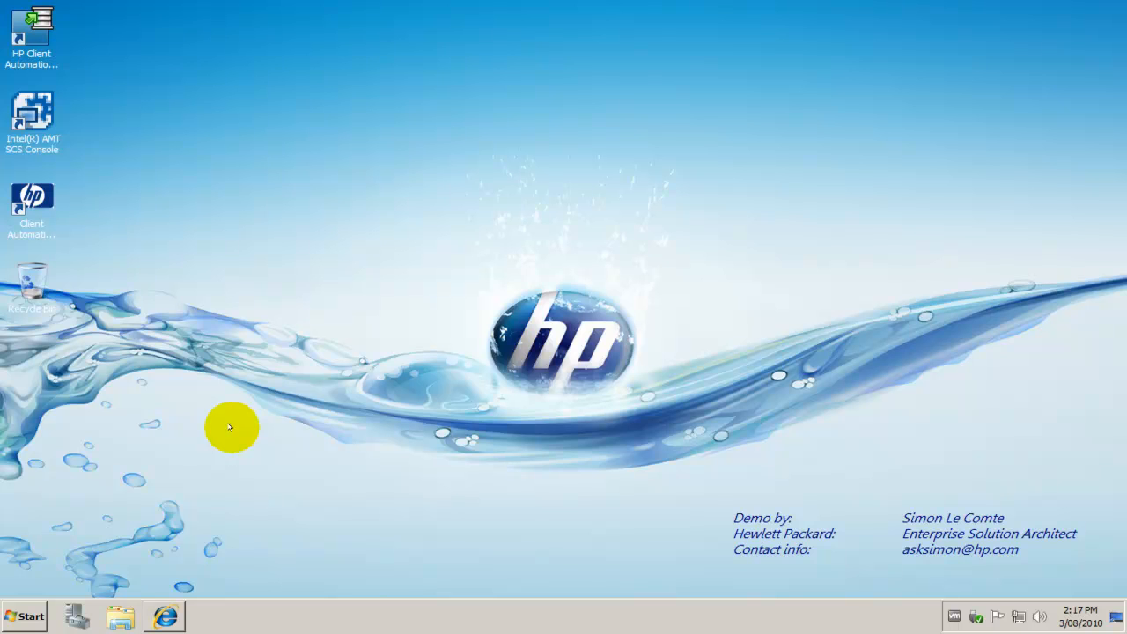
- Launch the Intel AMT SCS Console and open the platform settings of elite8100.psg.local from the list of all platforms
click(39, 136)
double_click(36, 116)
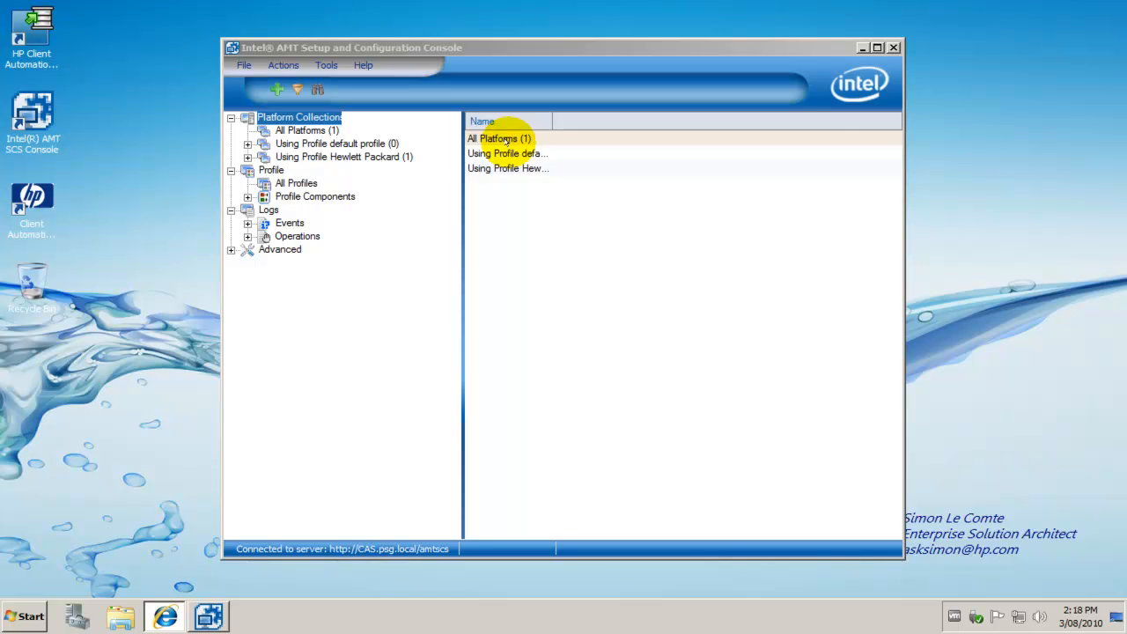
click(319, 130)
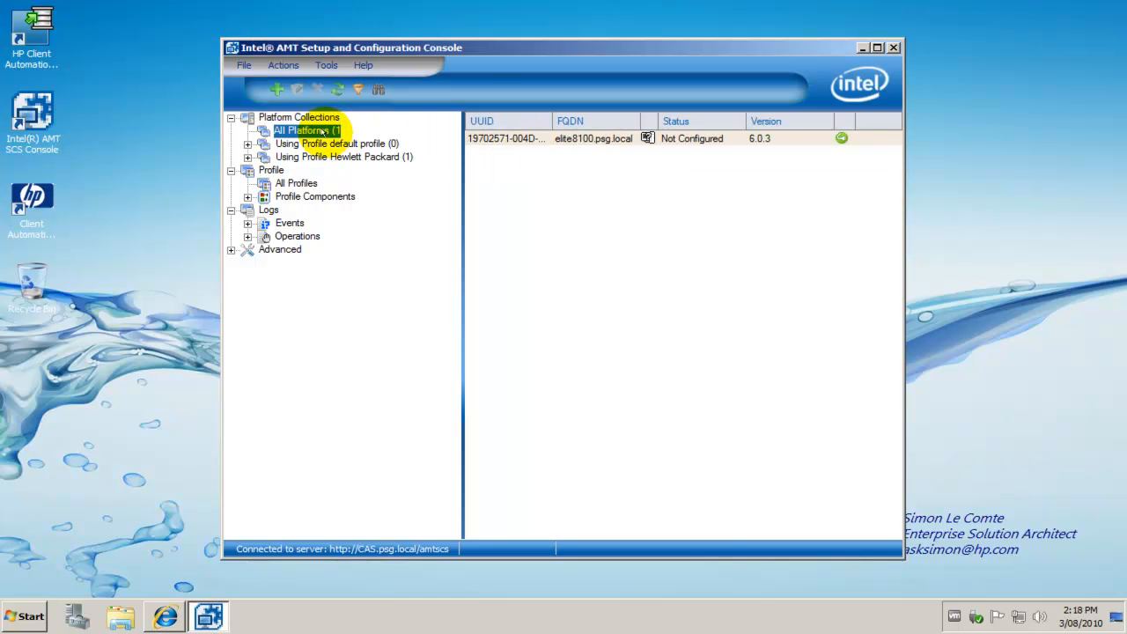
drag(480, 48, 413, 47)
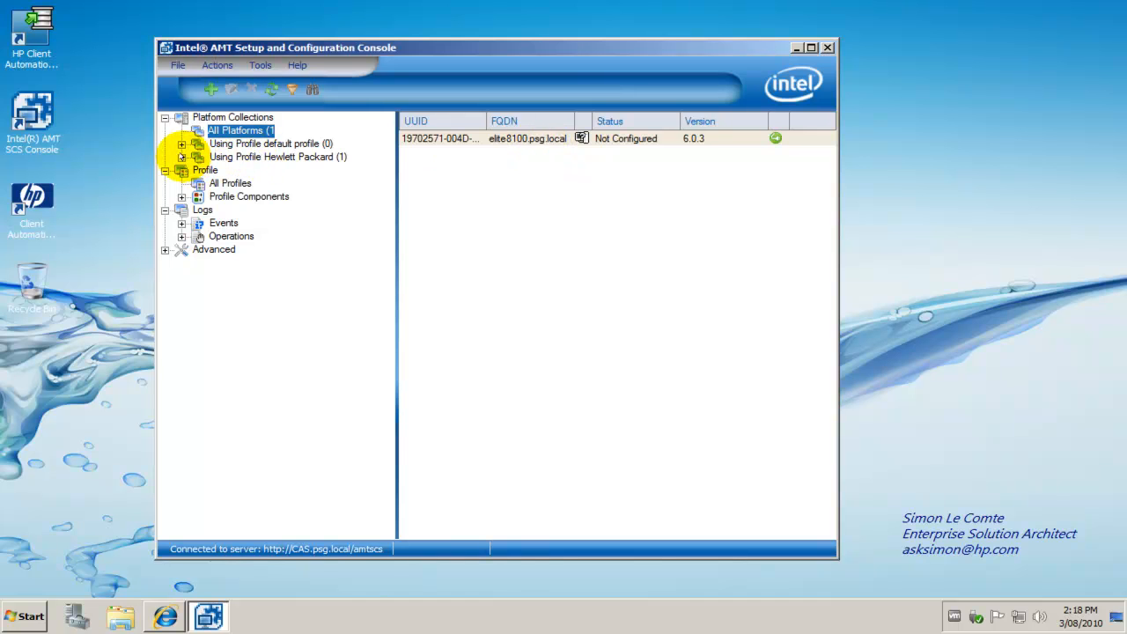
click(414, 138)
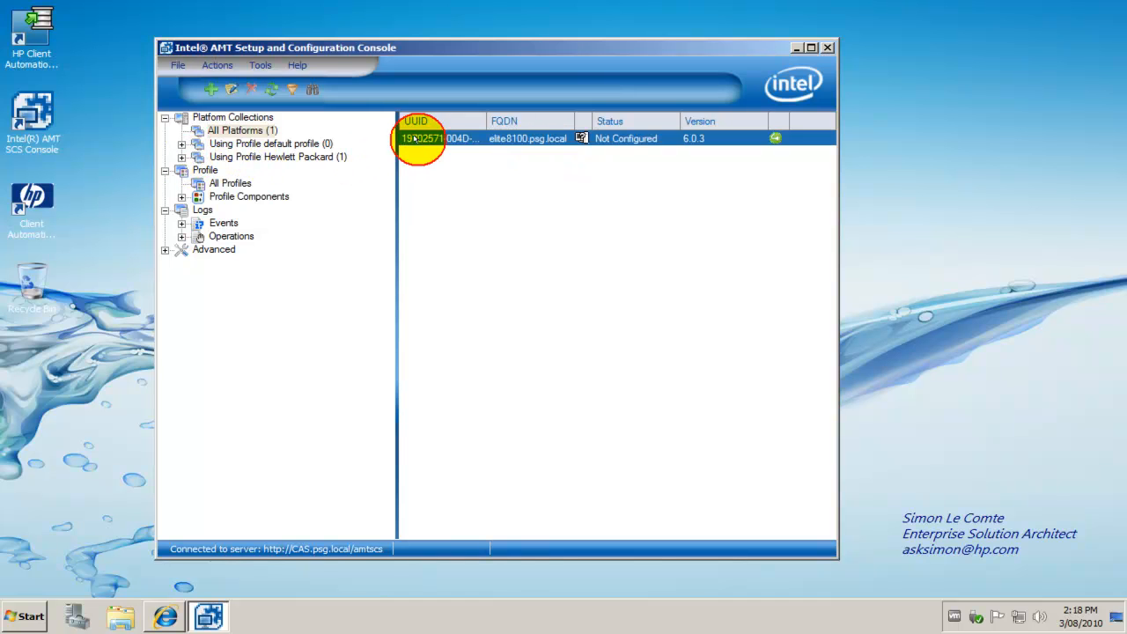
double_click(414, 138)
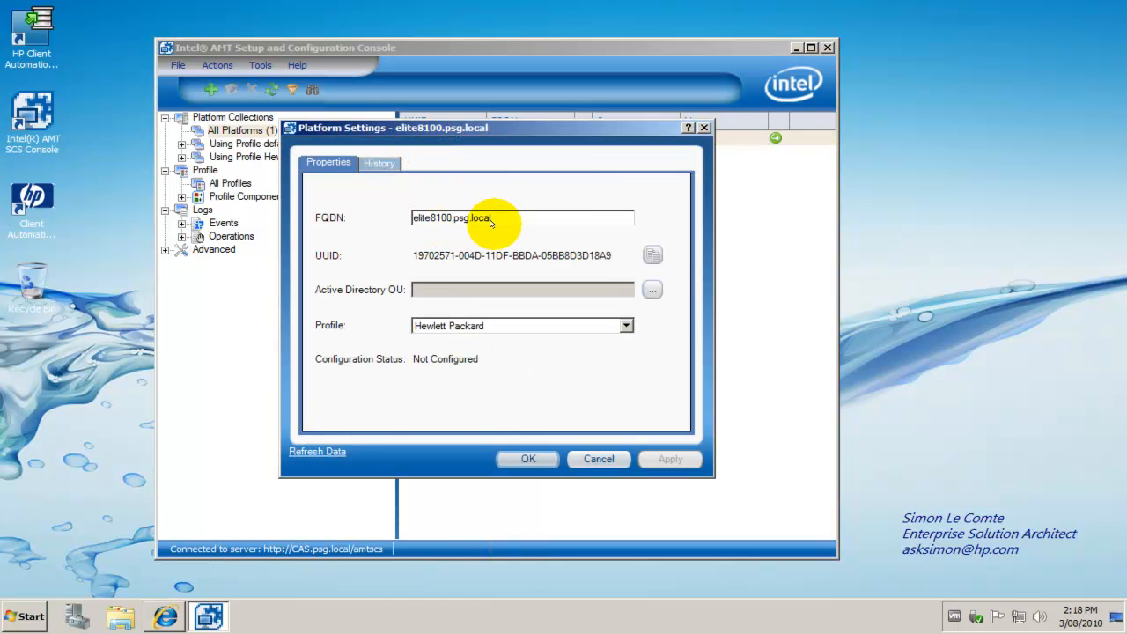
- Assign the platform to the Desktops organizational unit under APJ in psg.local, apply the settings and minimize the console
click(652, 291)
click(382, 242)
click(400, 255)
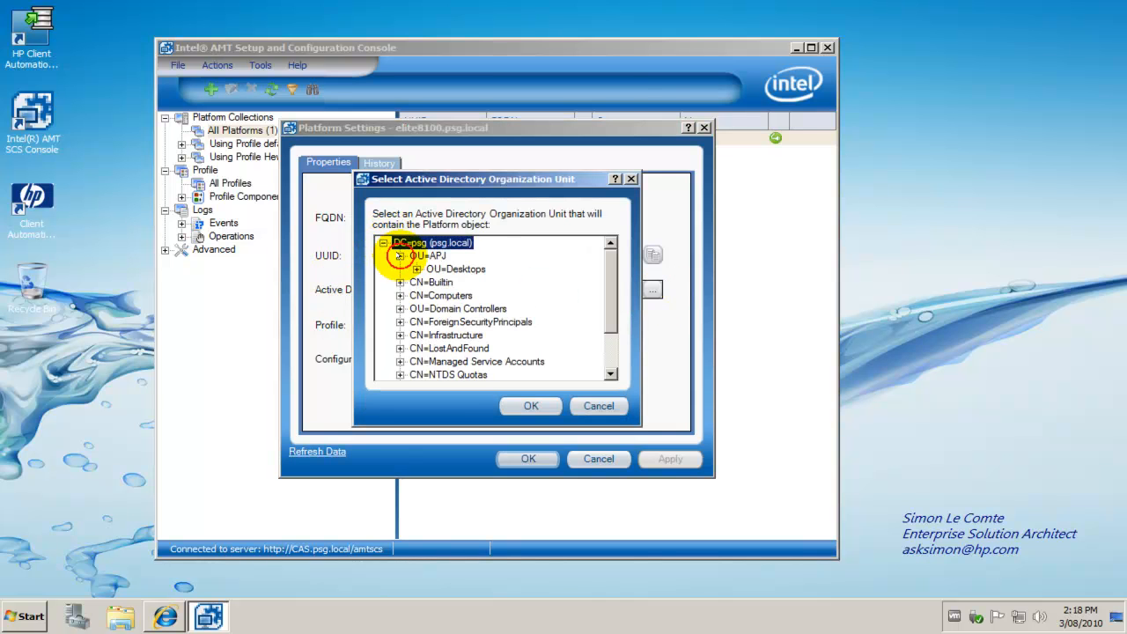
click(443, 269)
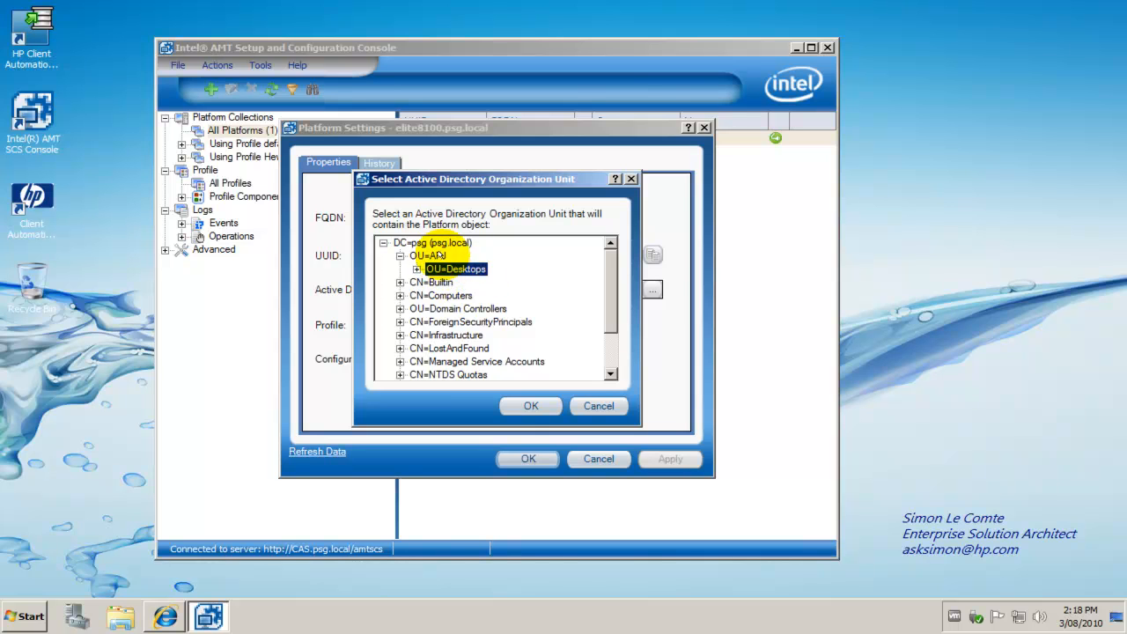
click(526, 406)
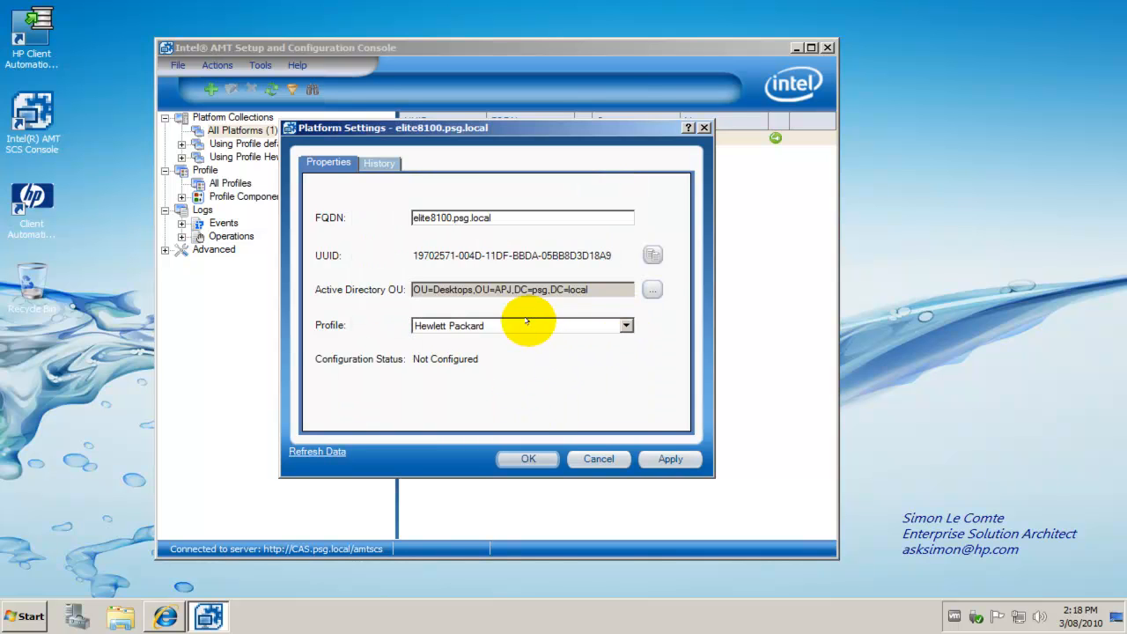
click(662, 457)
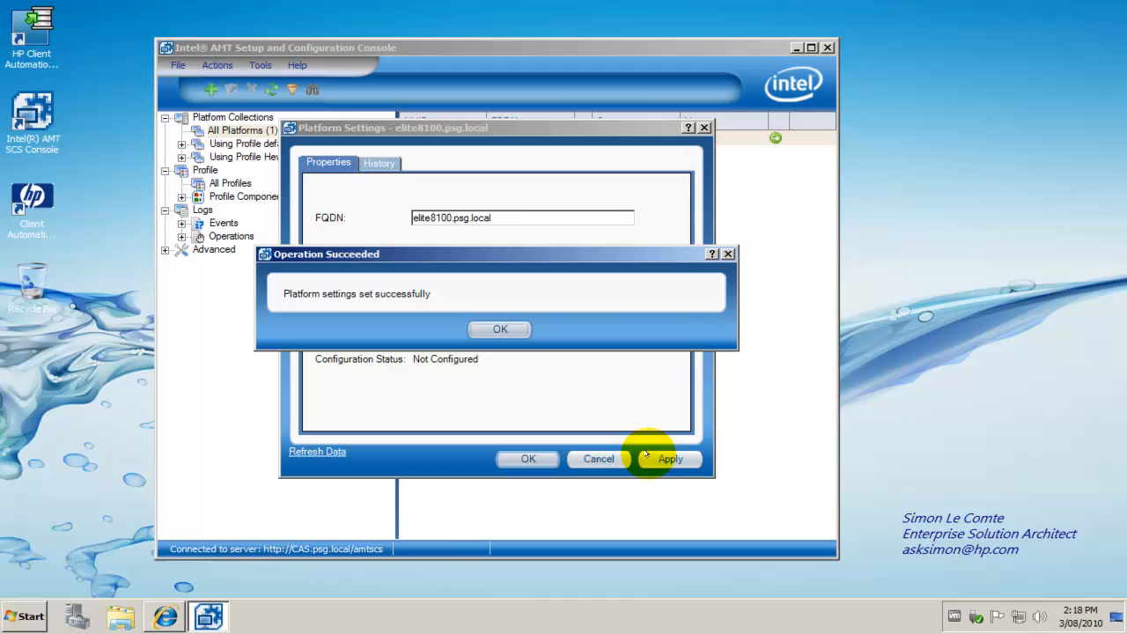
click(500, 329)
click(511, 456)
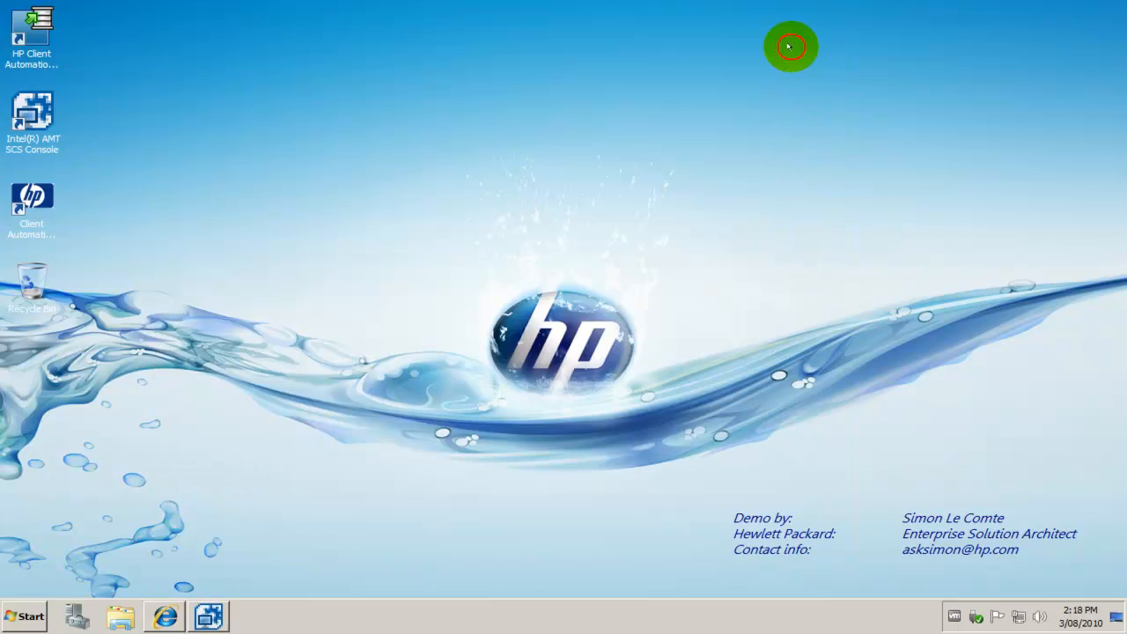
click(794, 48)
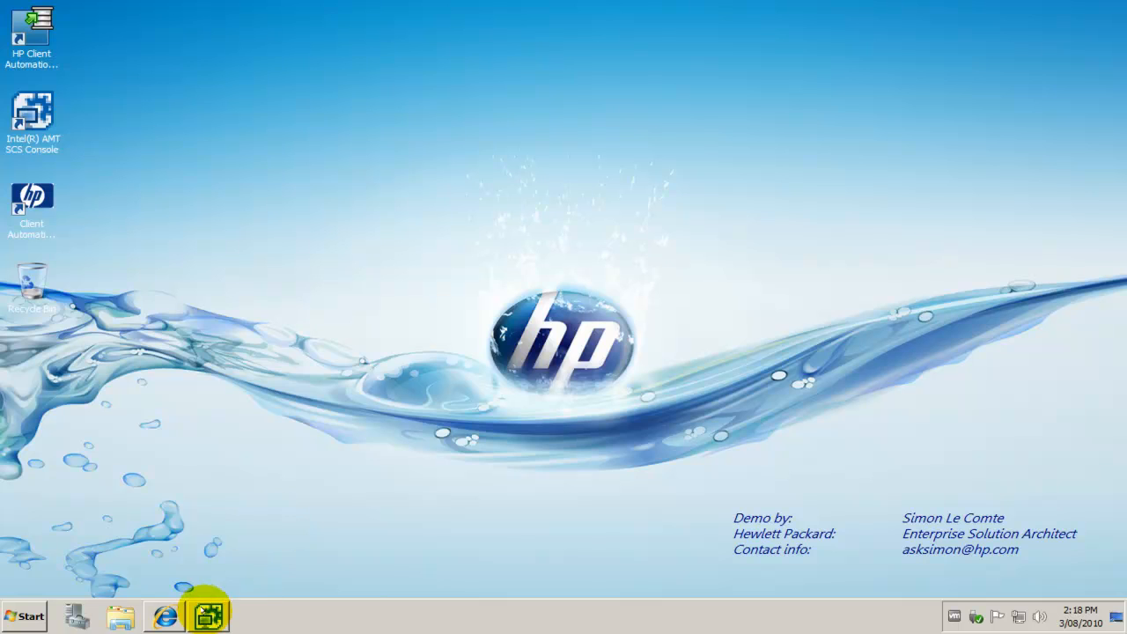
- Switch to the HP Client Automation console, enable Out of Band Management in its configuration and save the change
click(164, 616)
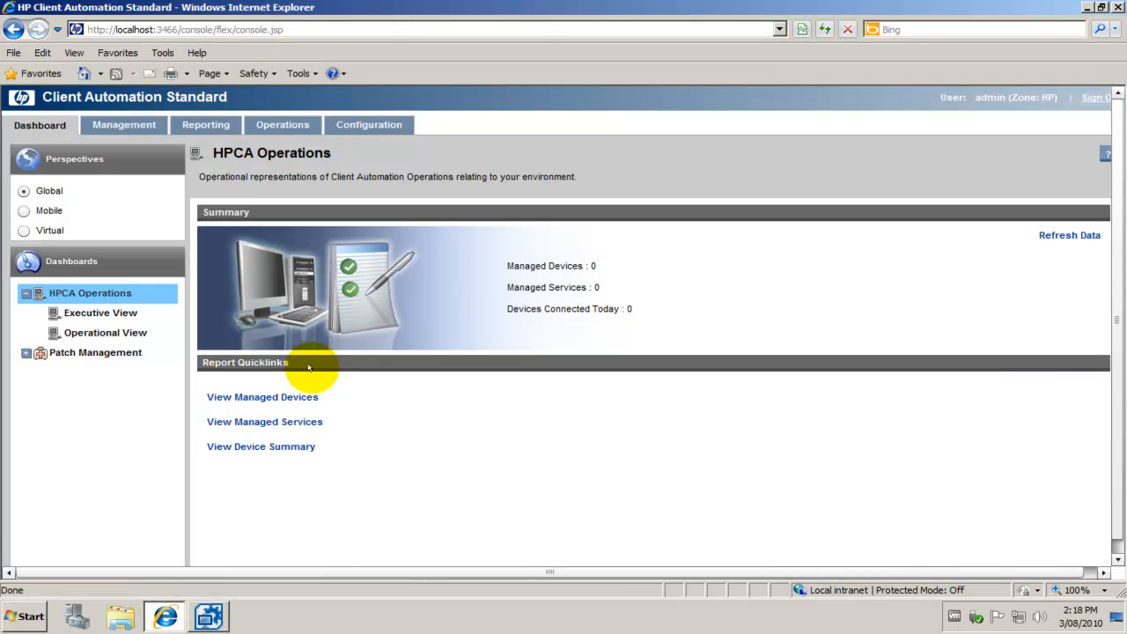
click(373, 126)
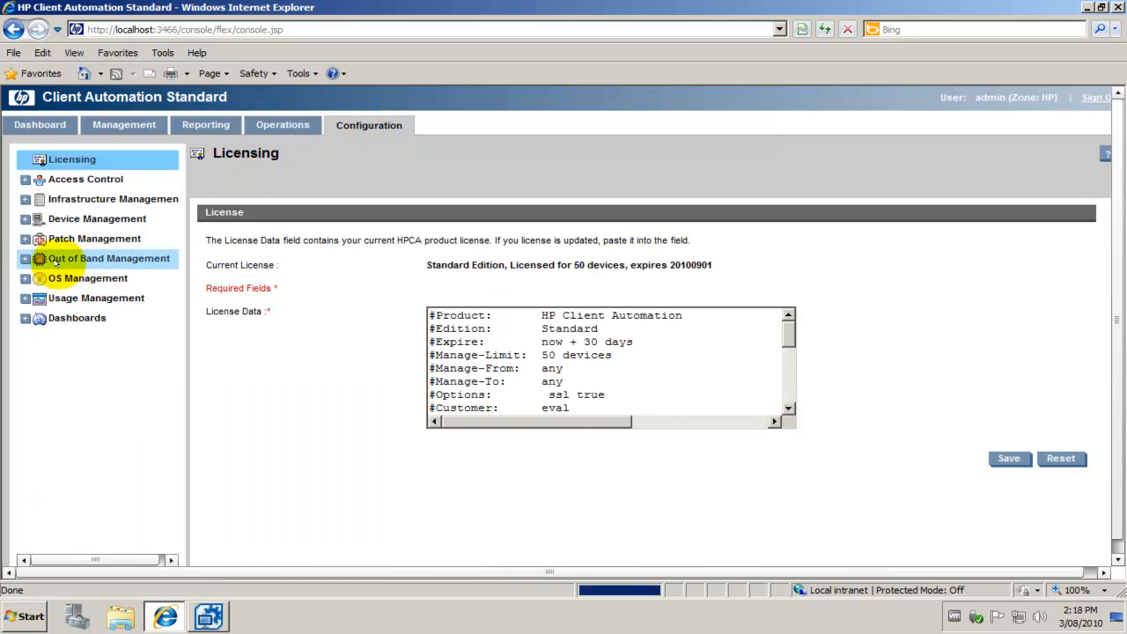
click(25, 258)
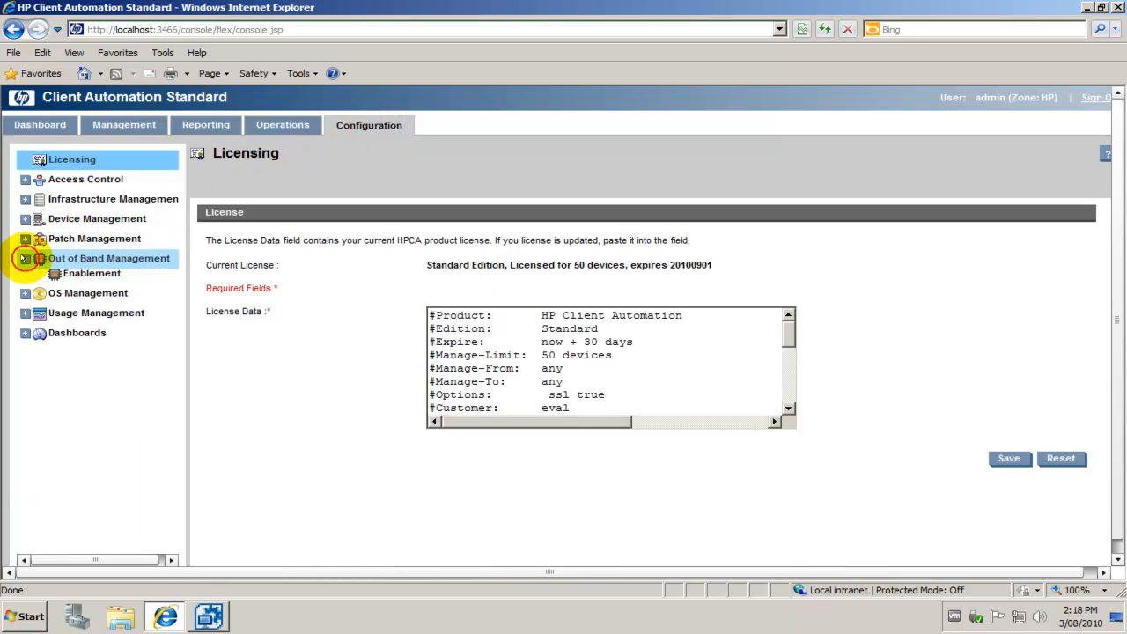
click(53, 278)
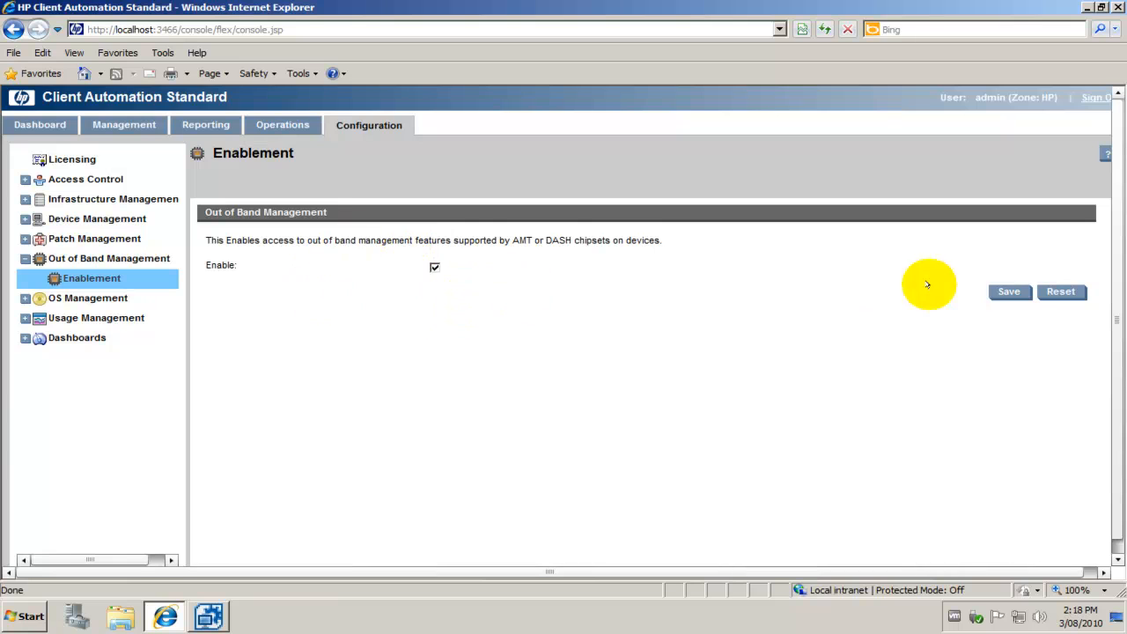
click(1010, 292)
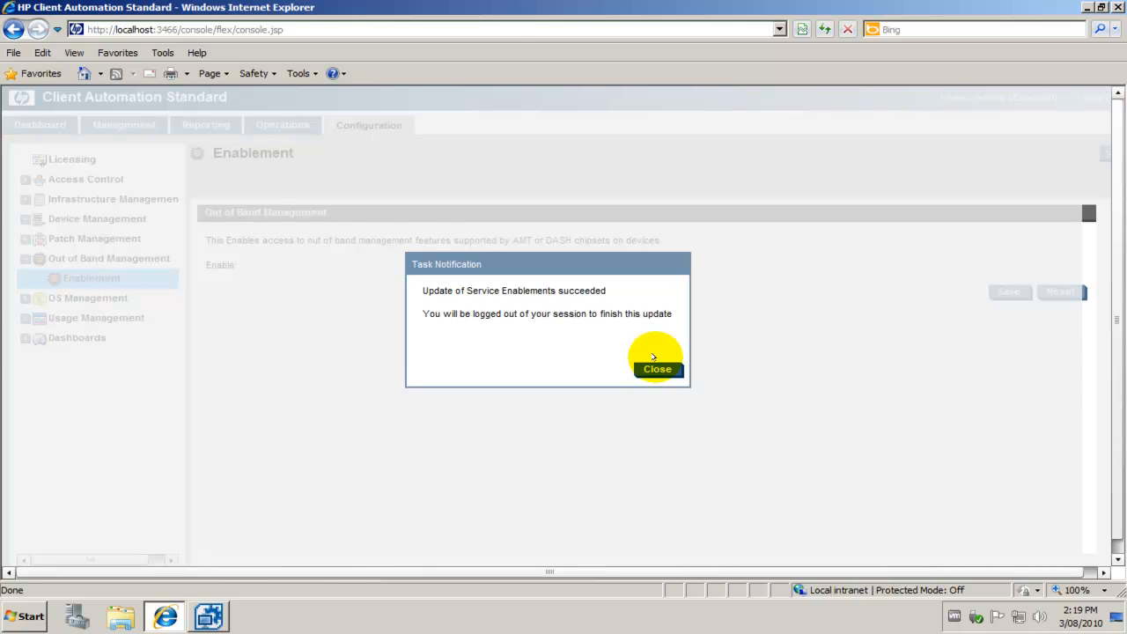
click(655, 363)
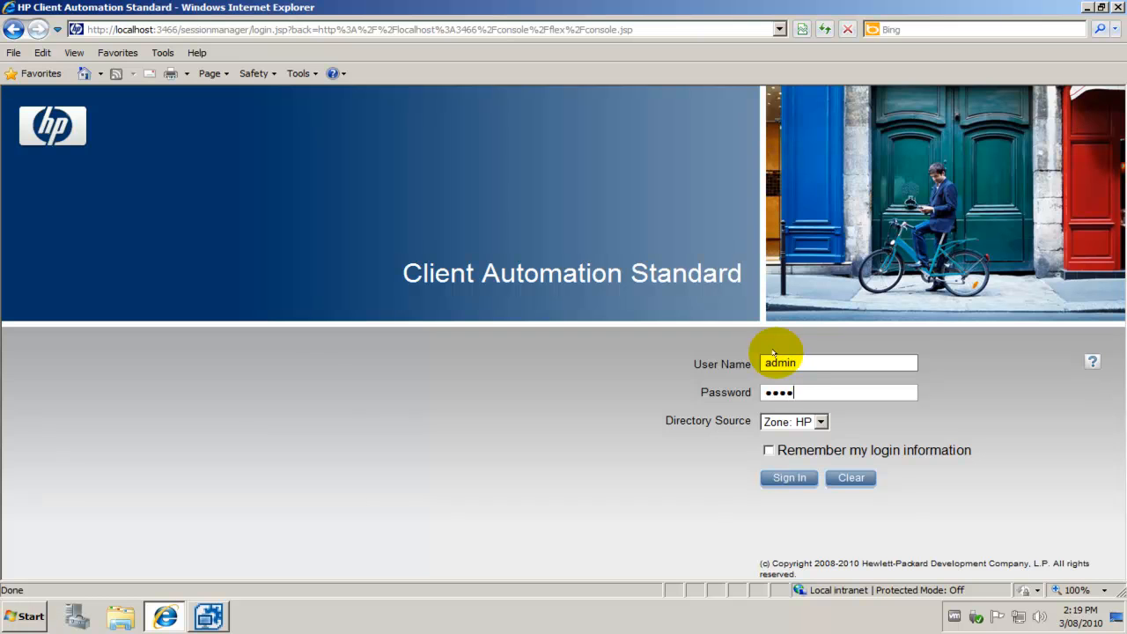
- Sign back in as admin with the account password and open the Device Type Selection settings for Out of Band Management
key(Return)
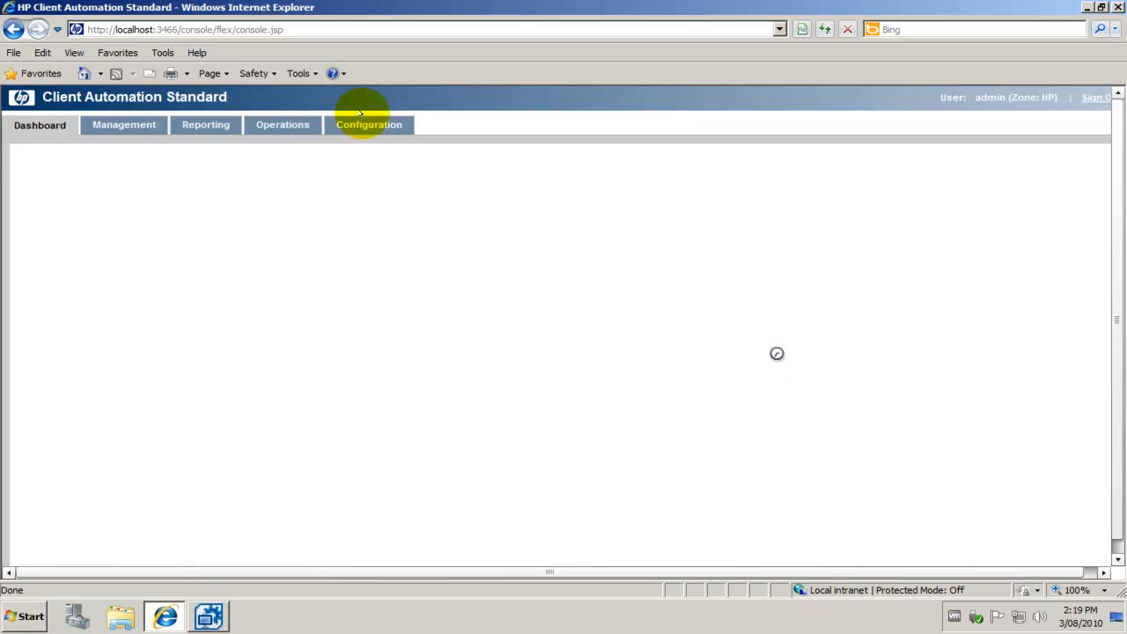
click(360, 125)
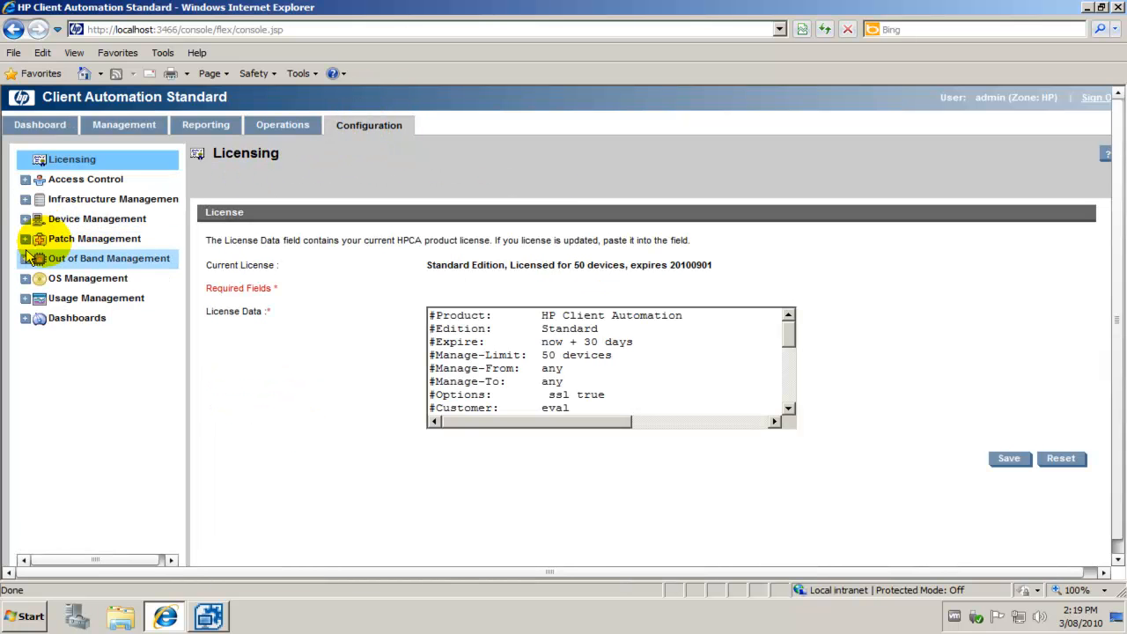
click(24, 258)
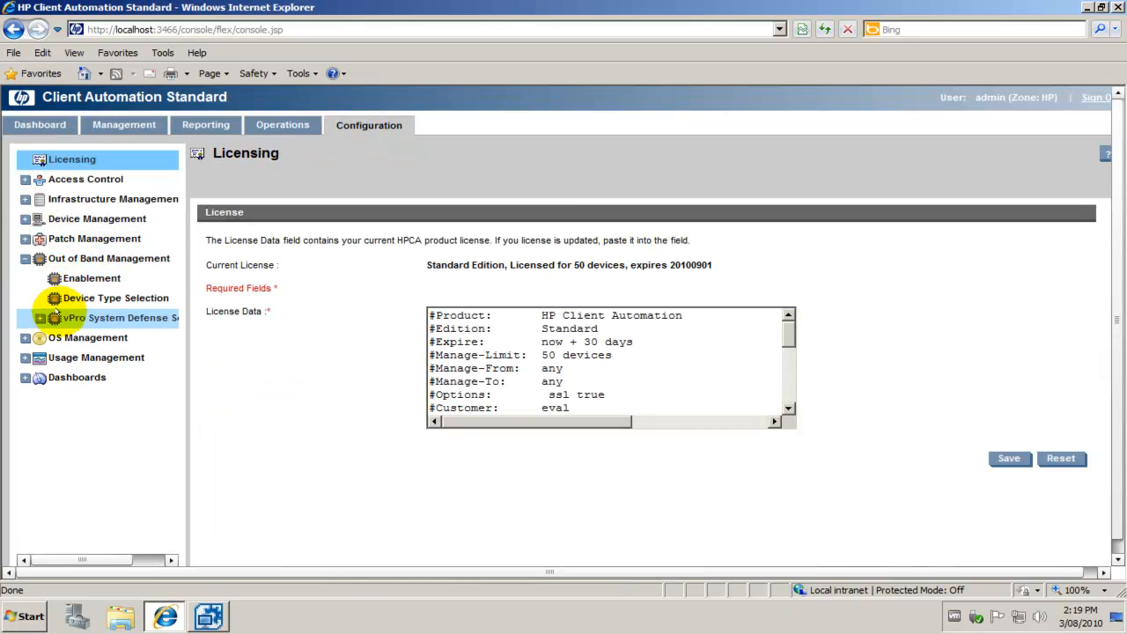
click(82, 302)
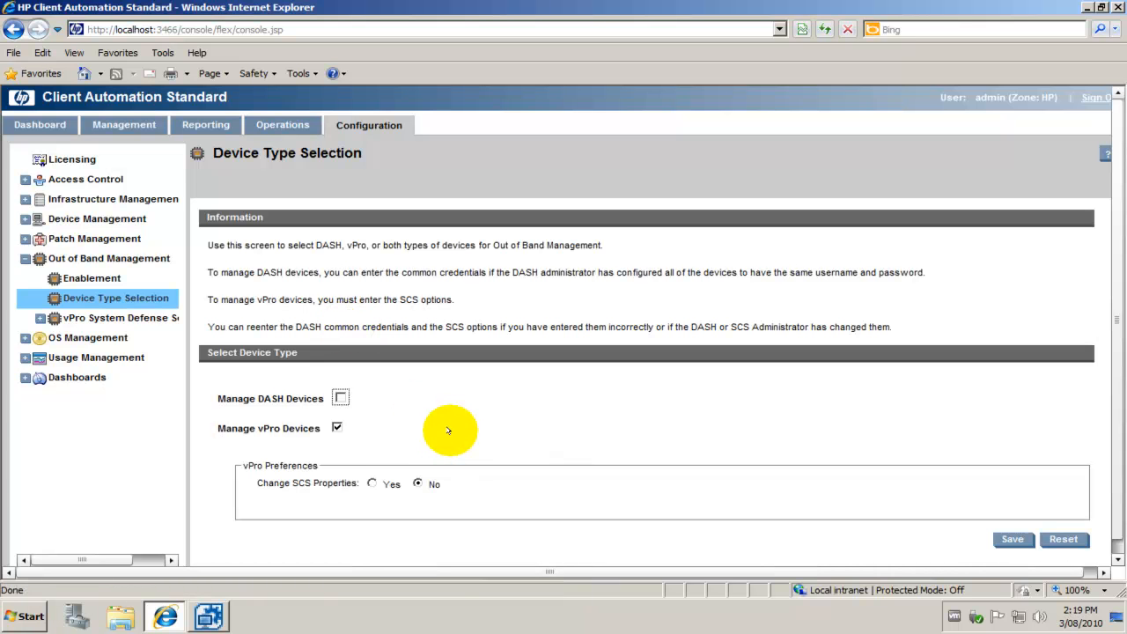
- Select vPro device management, choose to change the SCS properties, enter the SCS account password and save the settings
click(371, 483)
click(619, 353)
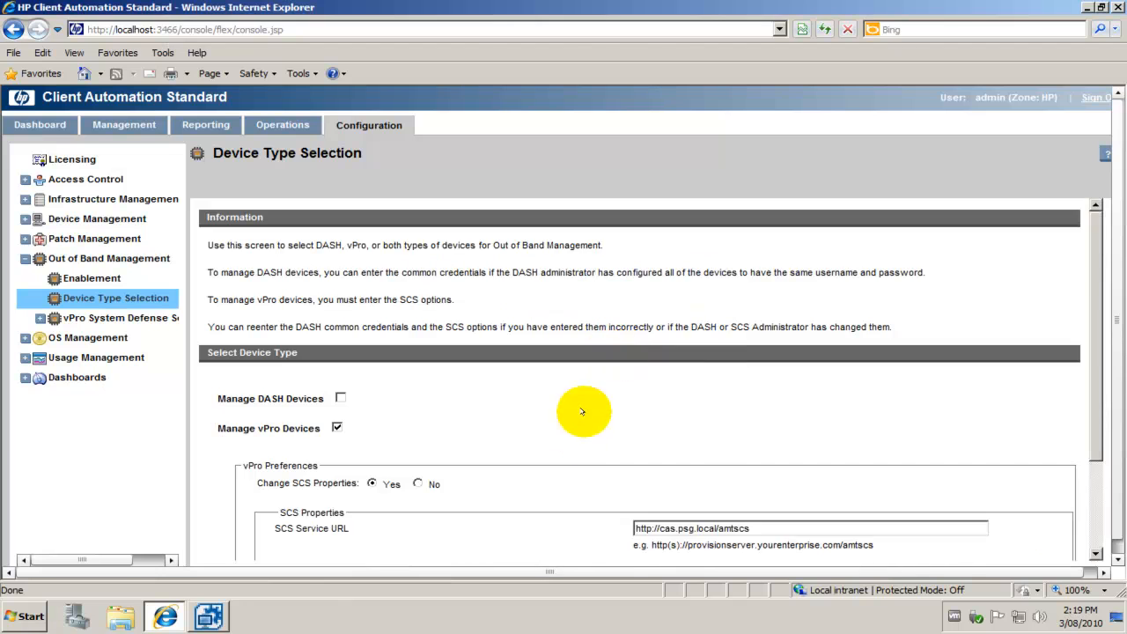
scroll(581, 411, down, 3)
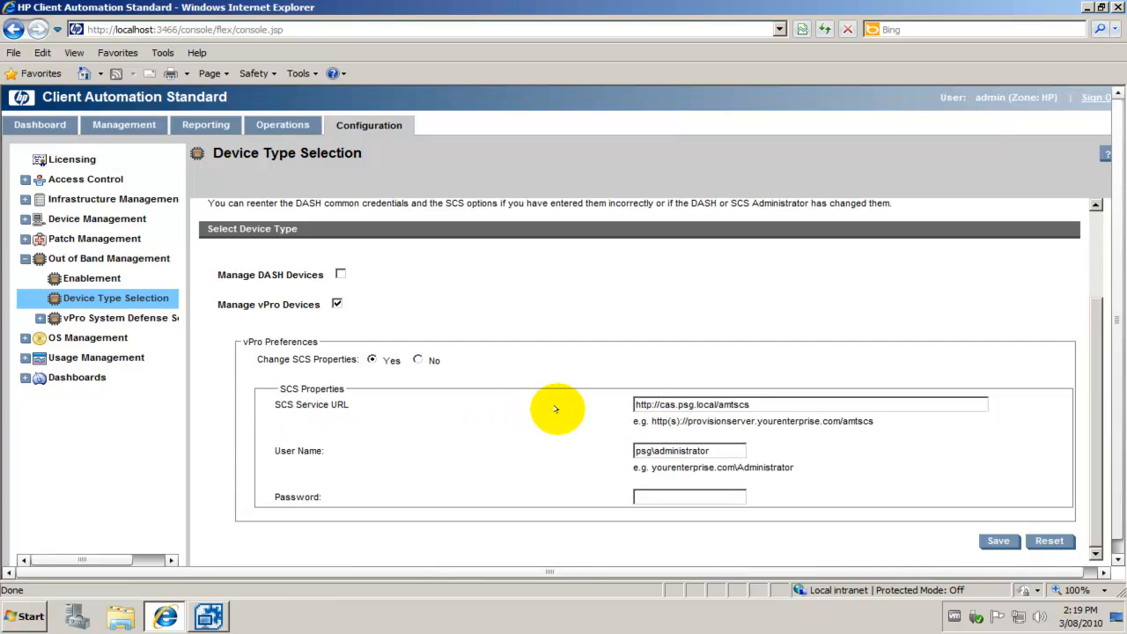
double_click(643, 405)
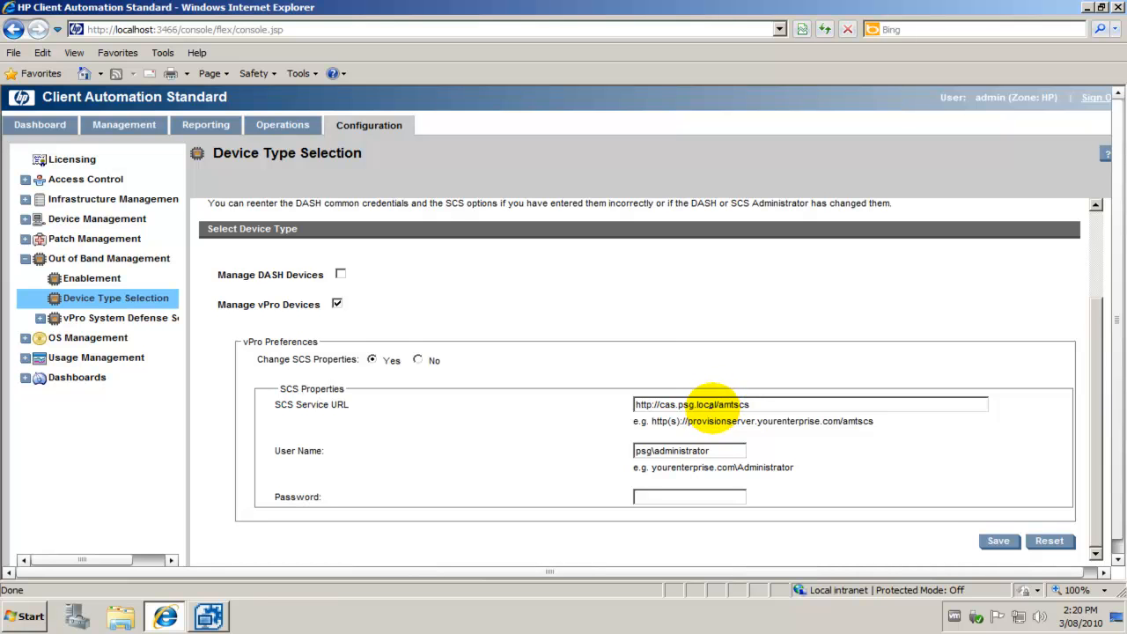
text(:)
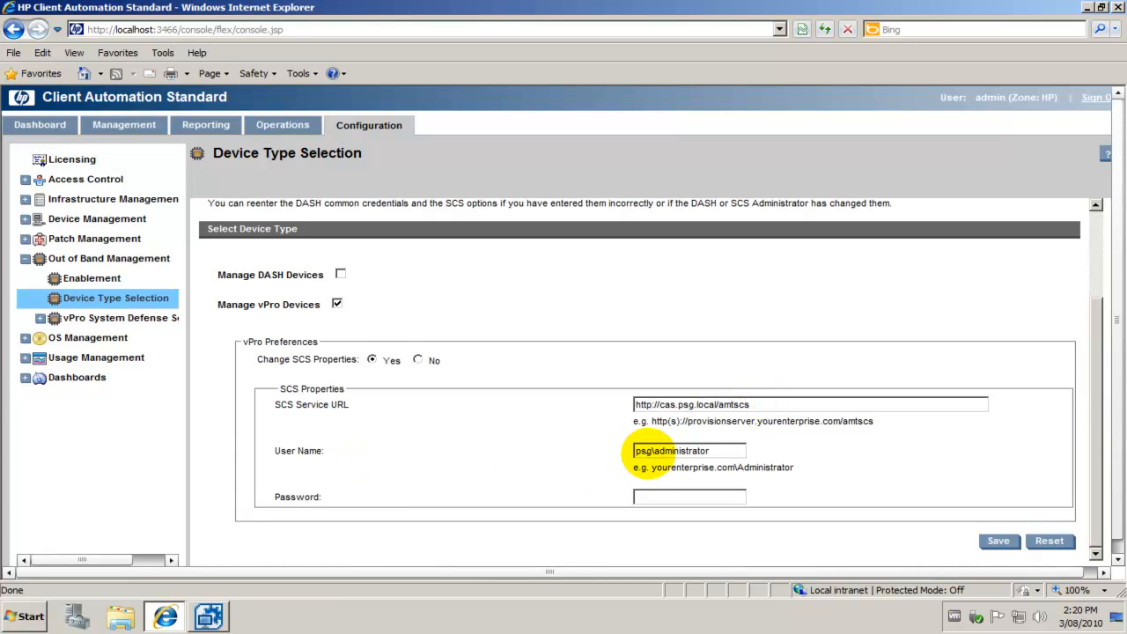
click(678, 494)
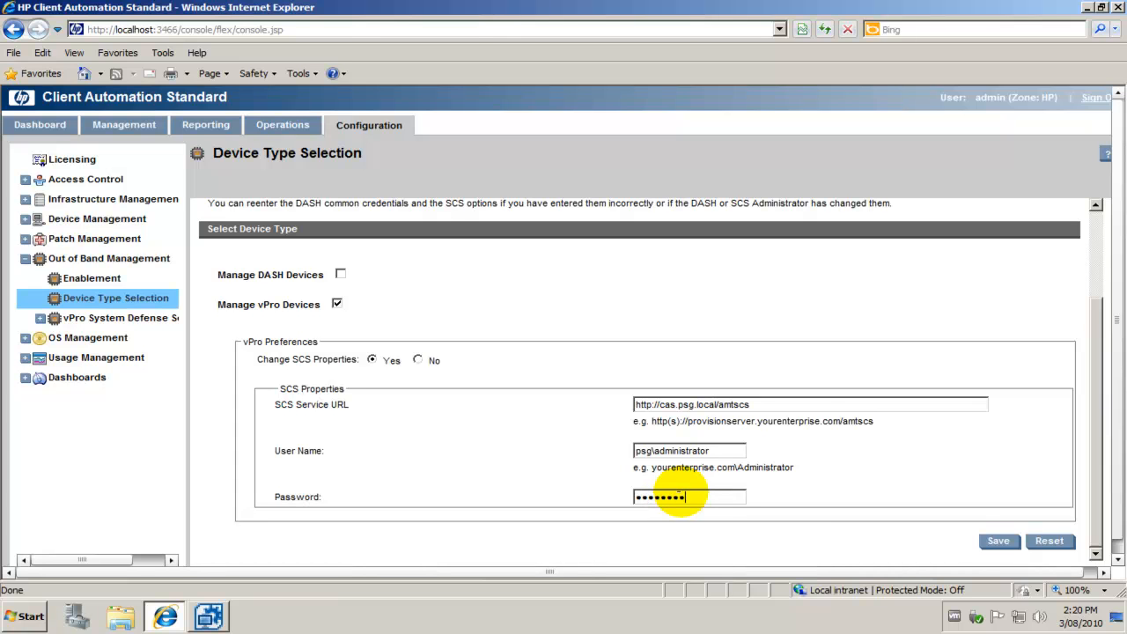
click(999, 541)
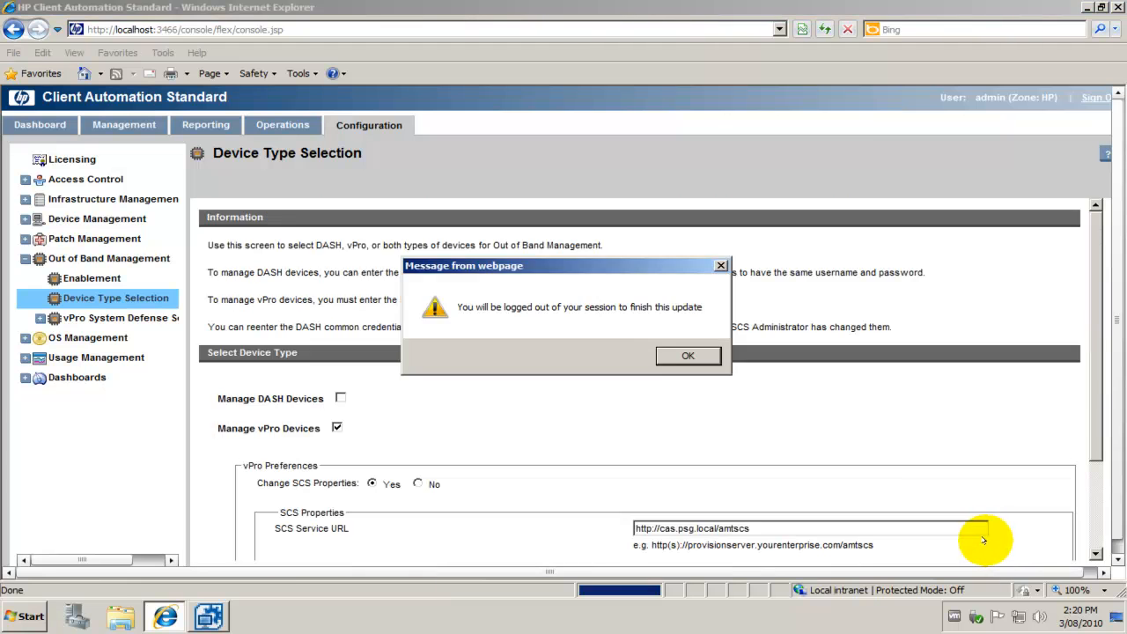
click(688, 355)
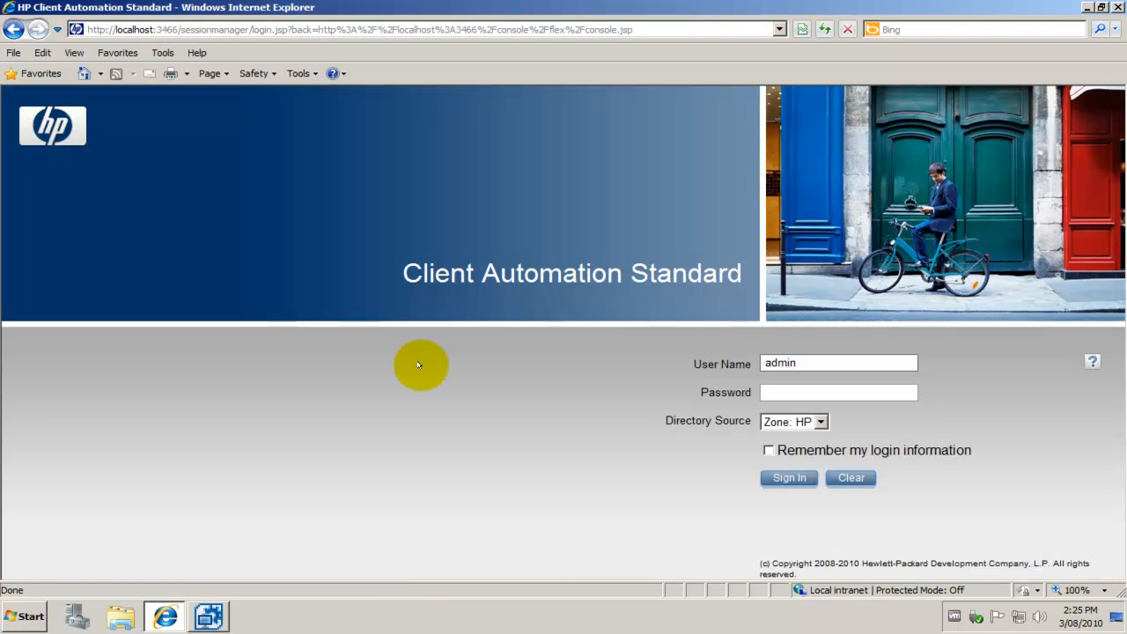
- Sign in again with the admin password and open Device Management under the Out of Band Management operations
key(Return)
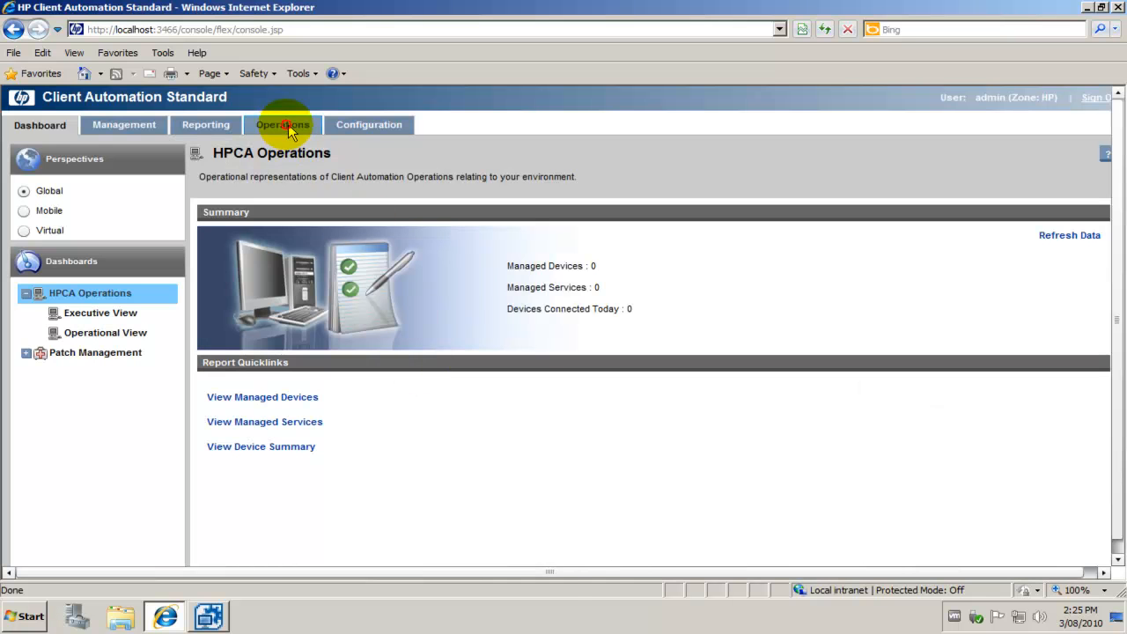
click(286, 126)
click(78, 240)
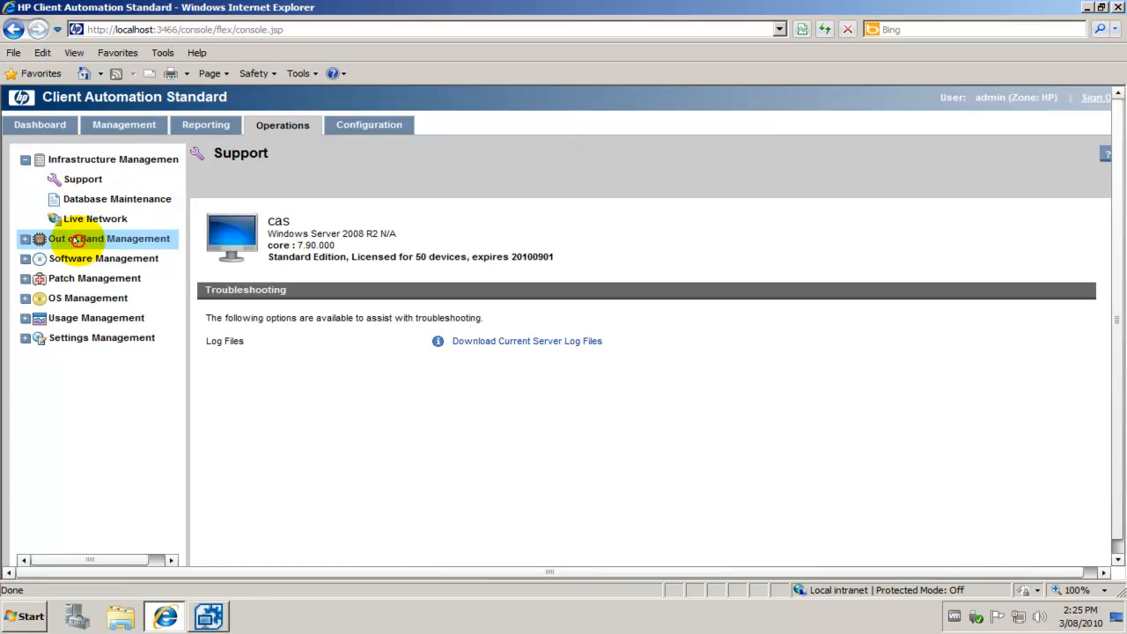
click(79, 258)
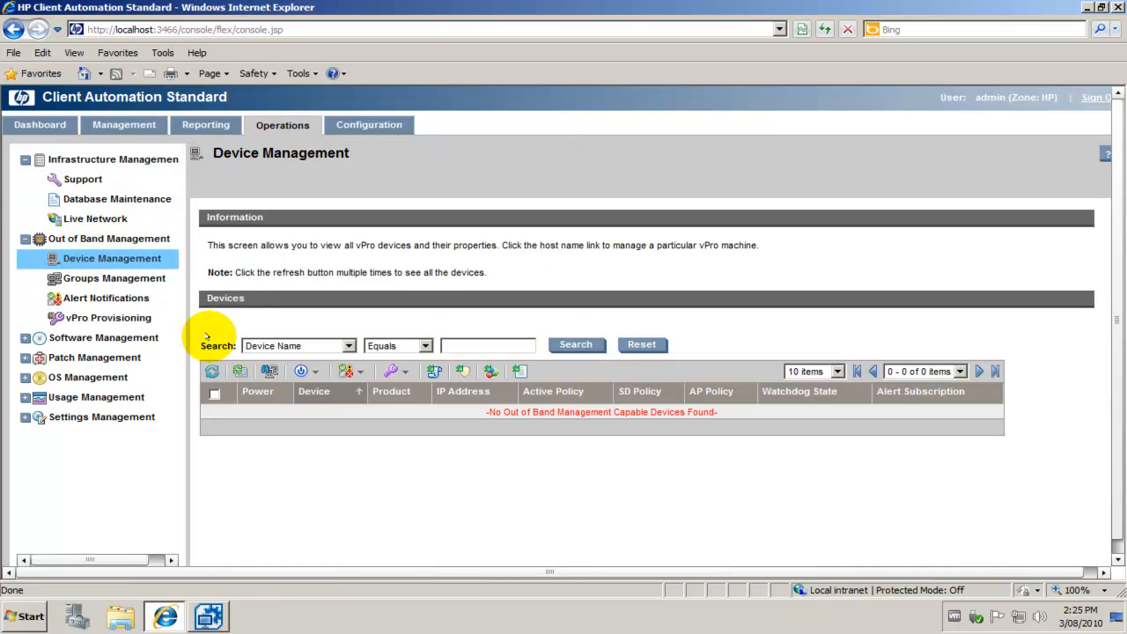
- Run the Device Discovery Wizard with the option to discover all vPro devices
click(262, 370)
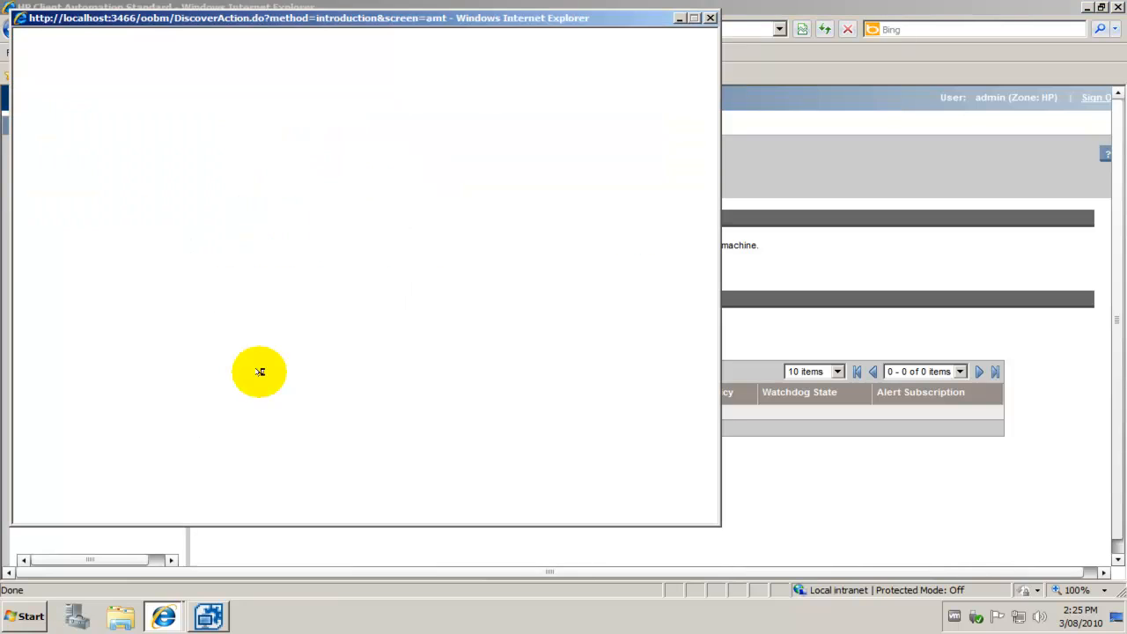
click(634, 501)
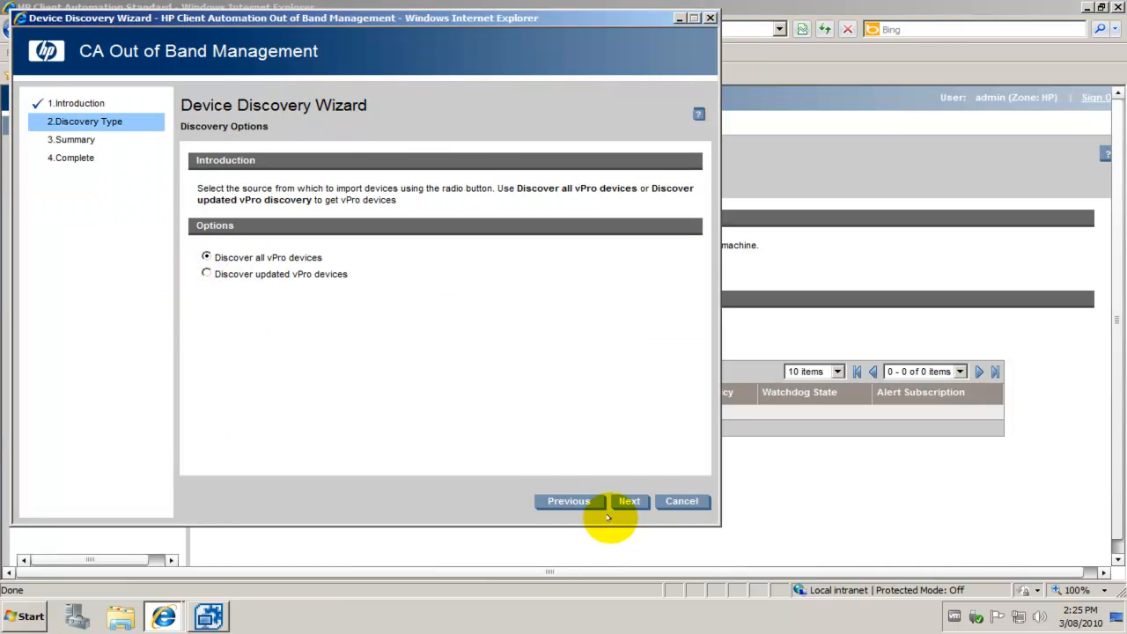
click(628, 501)
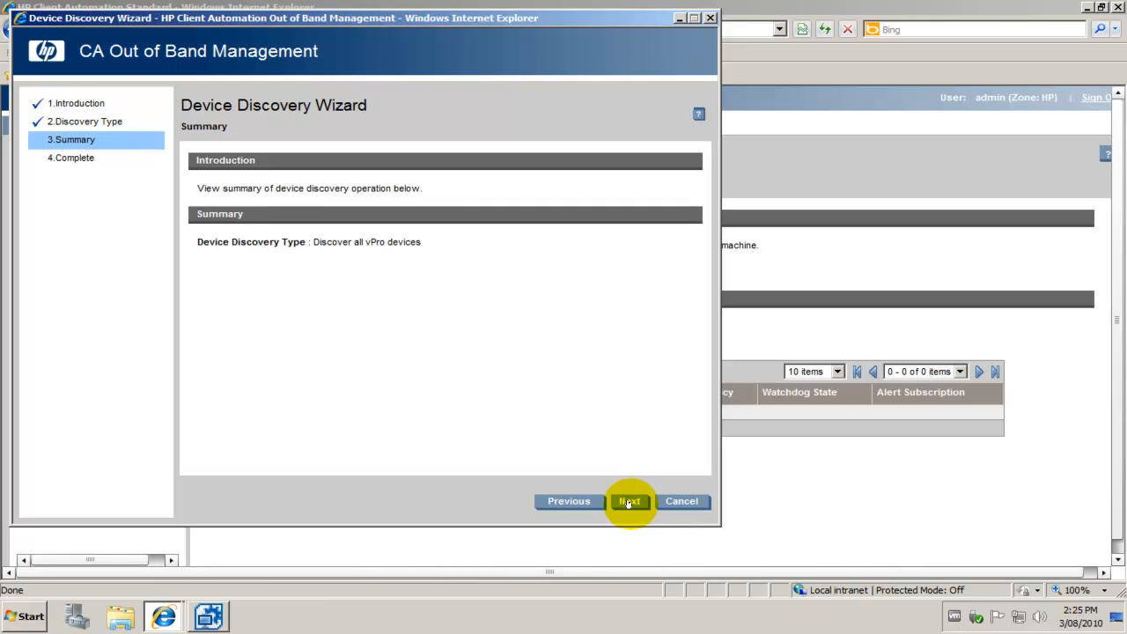
click(629, 502)
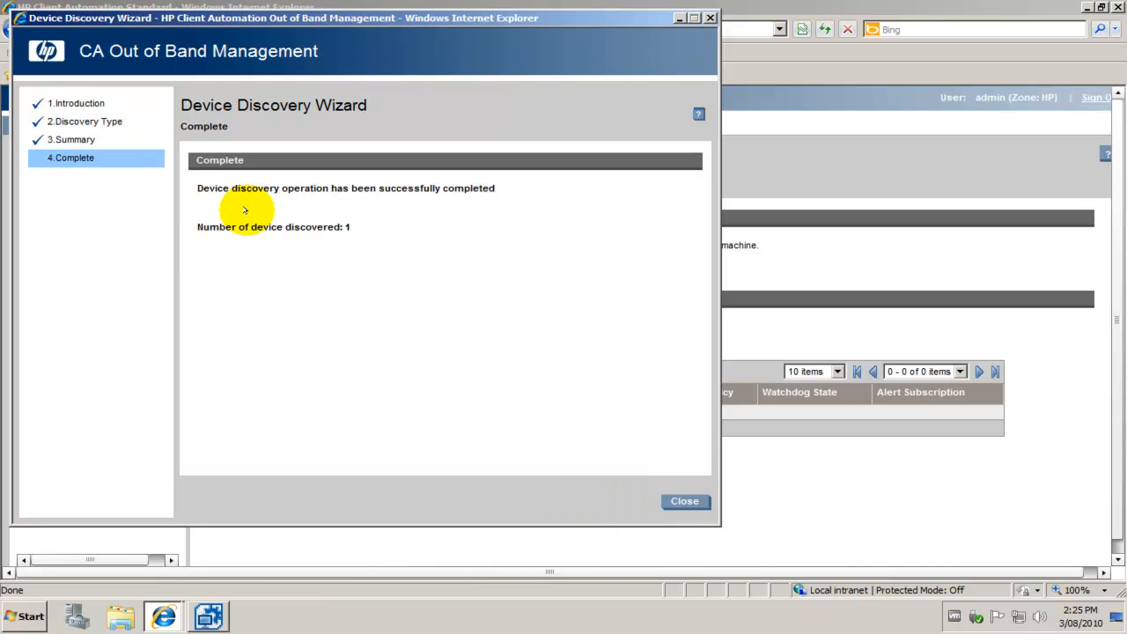
- Close the completed discovery wizard and reload the device information of ELITE8100.PSG.LOCAL
click(693, 502)
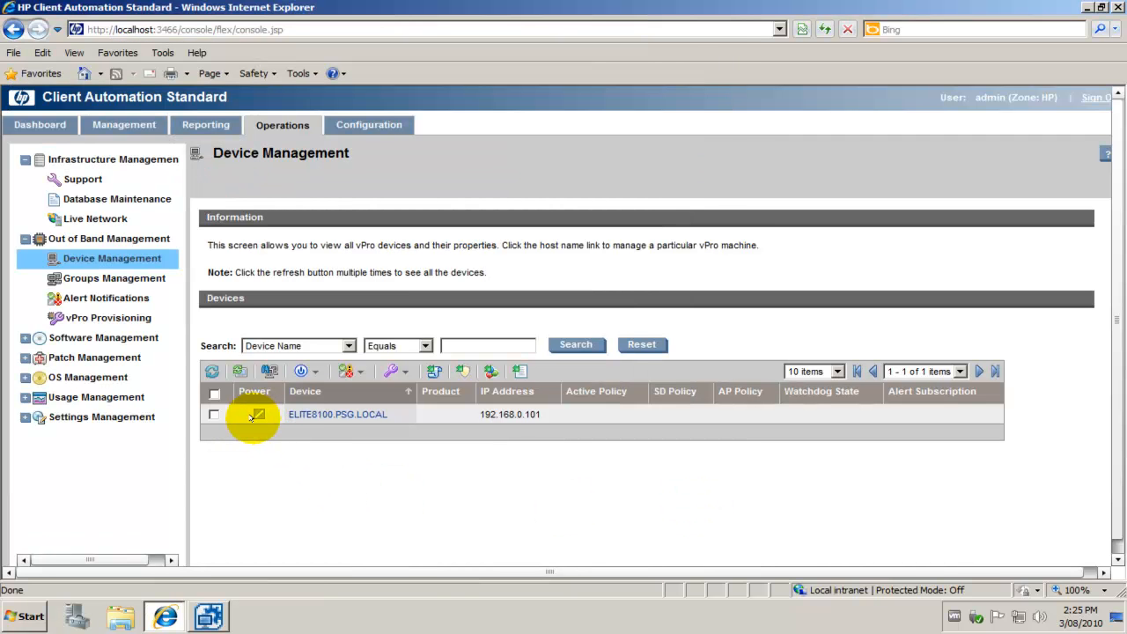
click(213, 414)
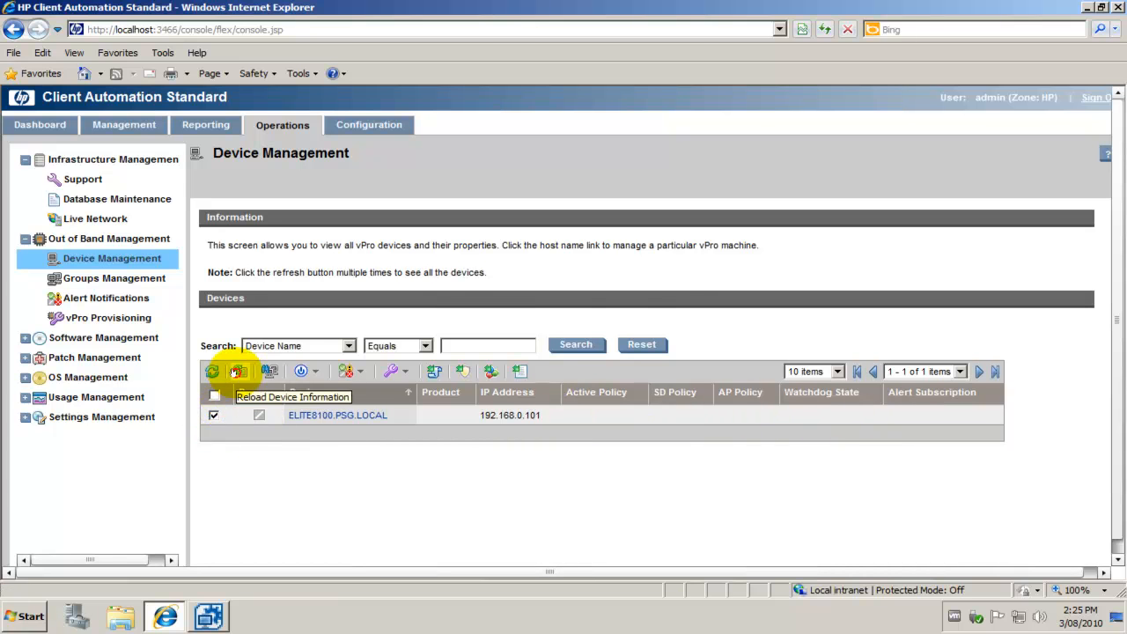
click(239, 371)
click(576, 355)
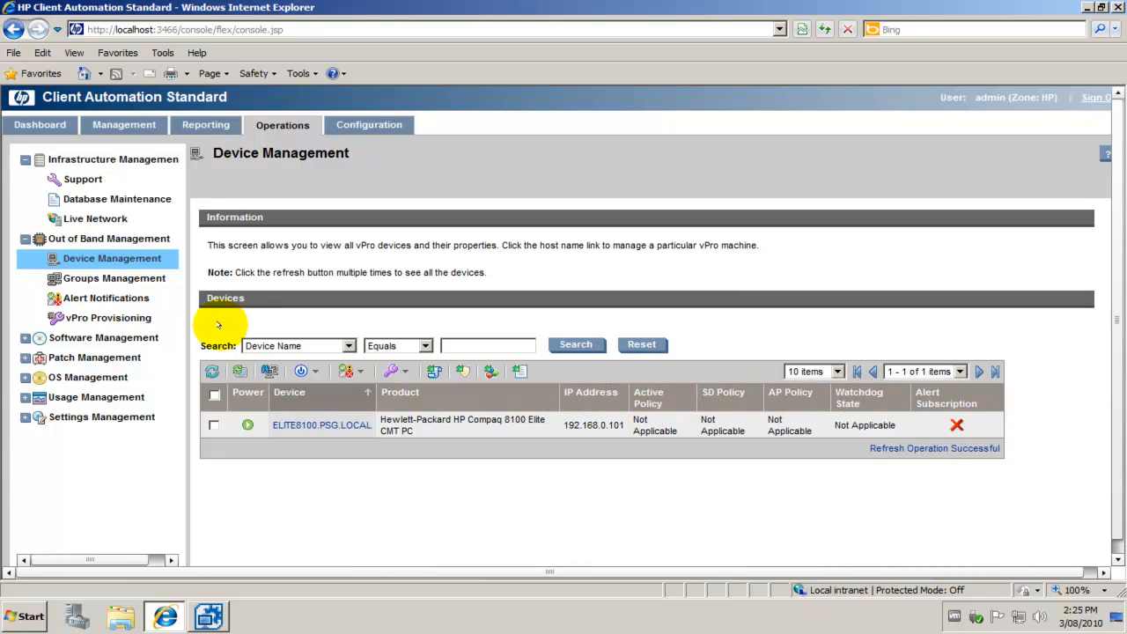
- Review the Filters and Policy pages of the vPro System Defense settings in the Out of Band Management configuration
click(338, 124)
click(26, 258)
click(41, 318)
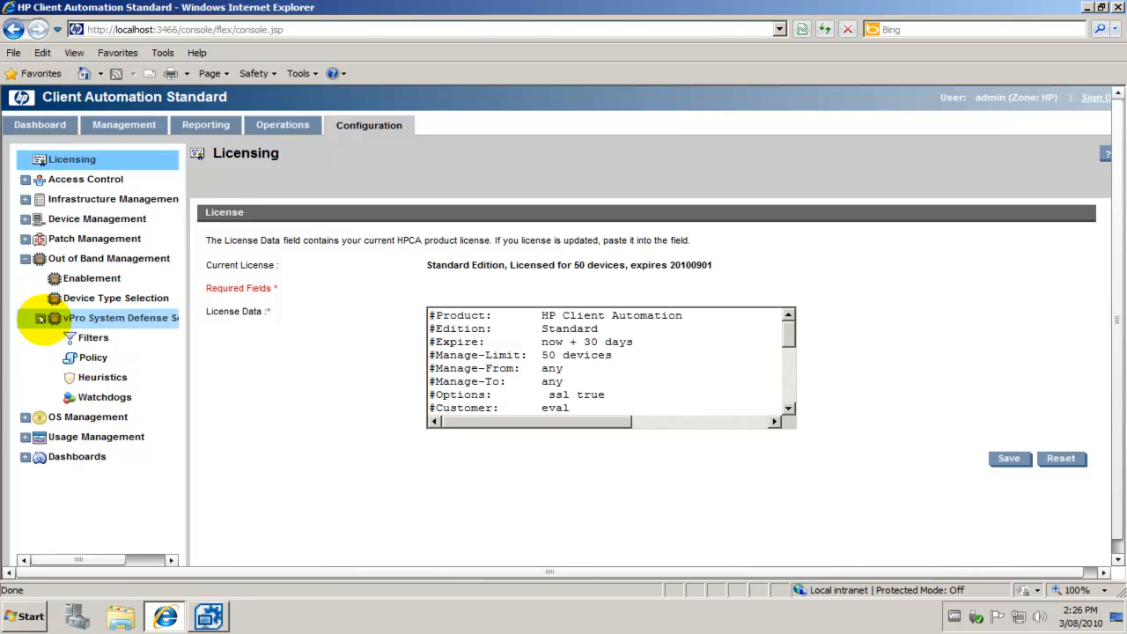
click(93, 337)
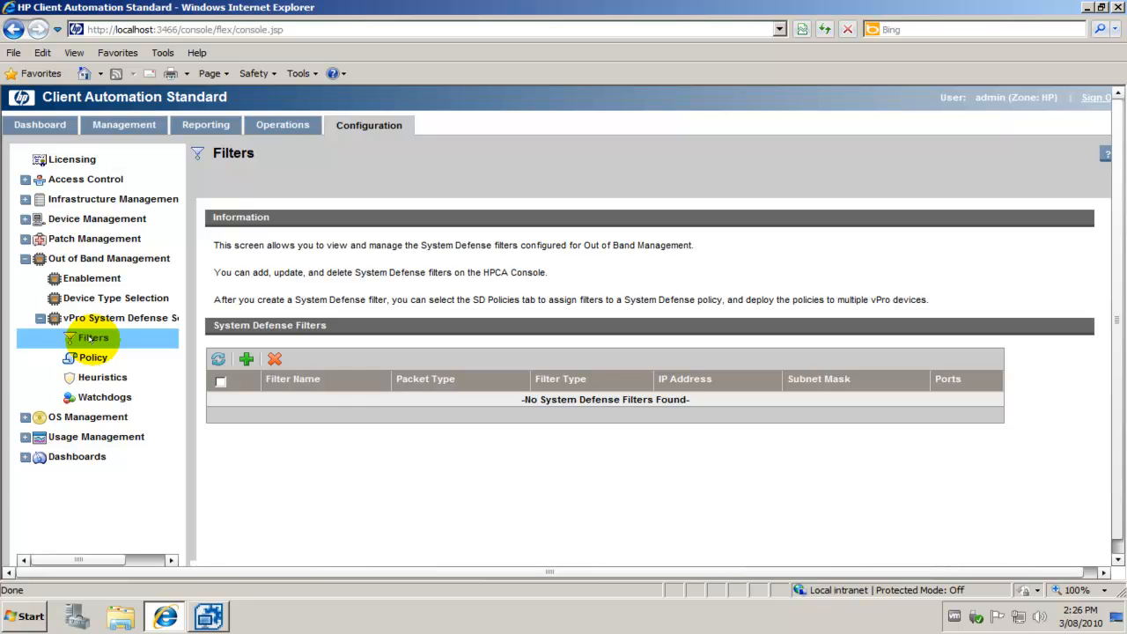
click(91, 356)
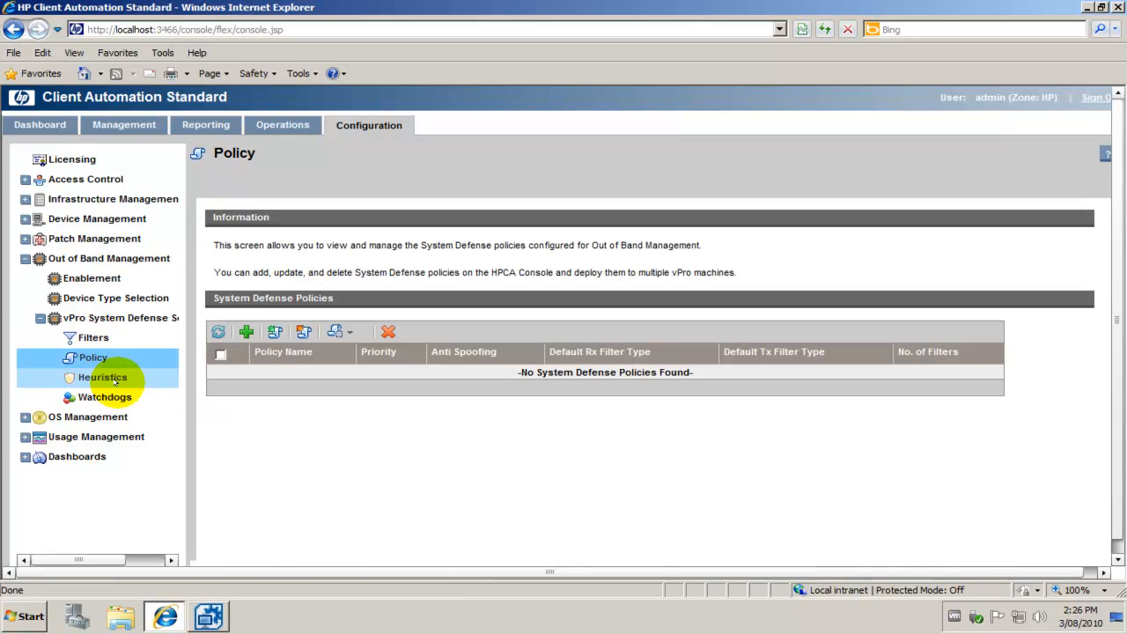
- Return to the Device Management operations, view the out of band details of ELITE8100.PSG.LOCAL and close them
click(270, 130)
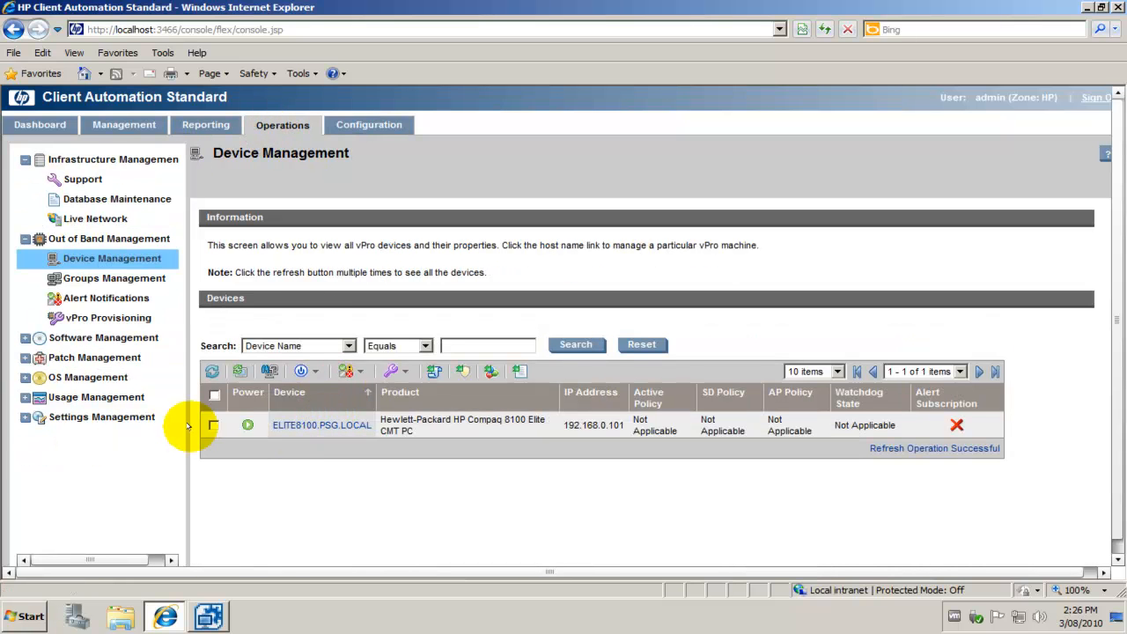
click(302, 425)
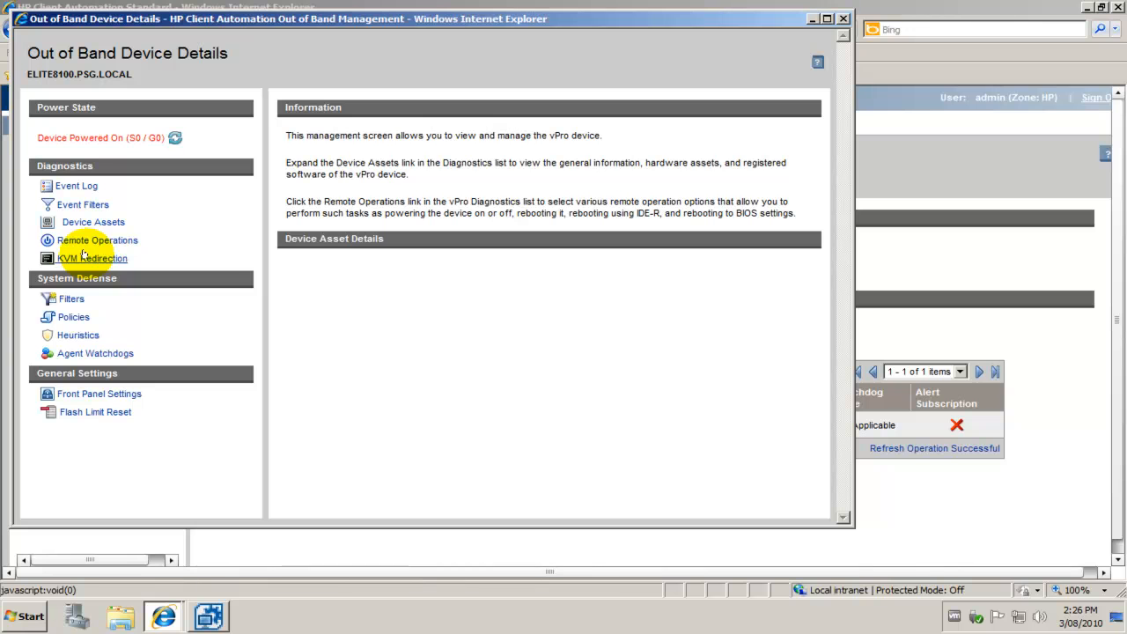
click(841, 19)
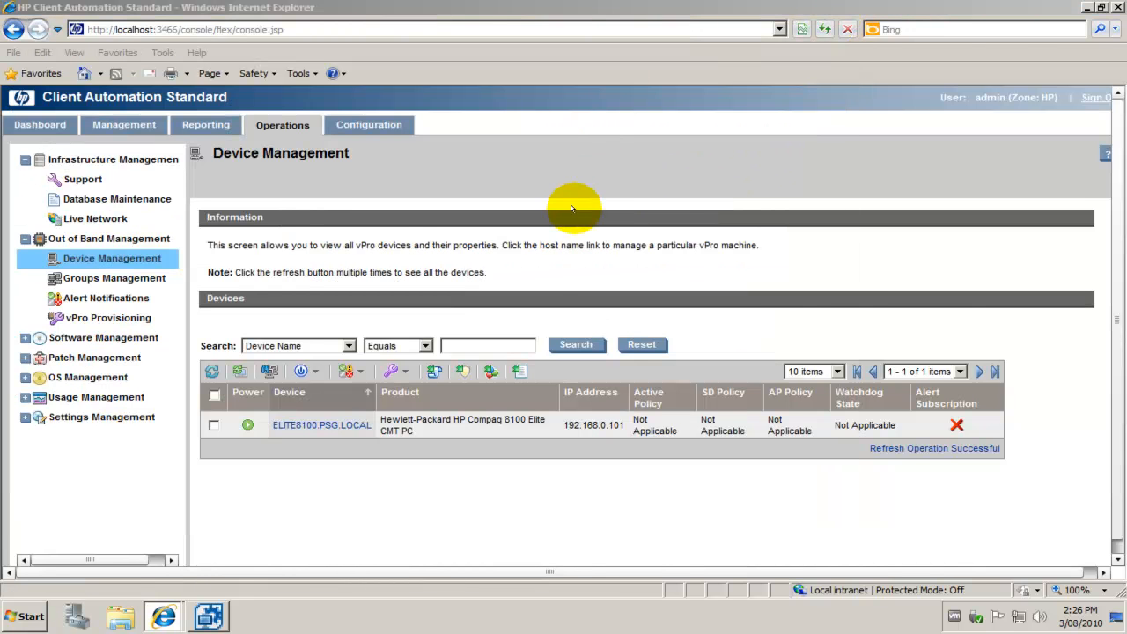